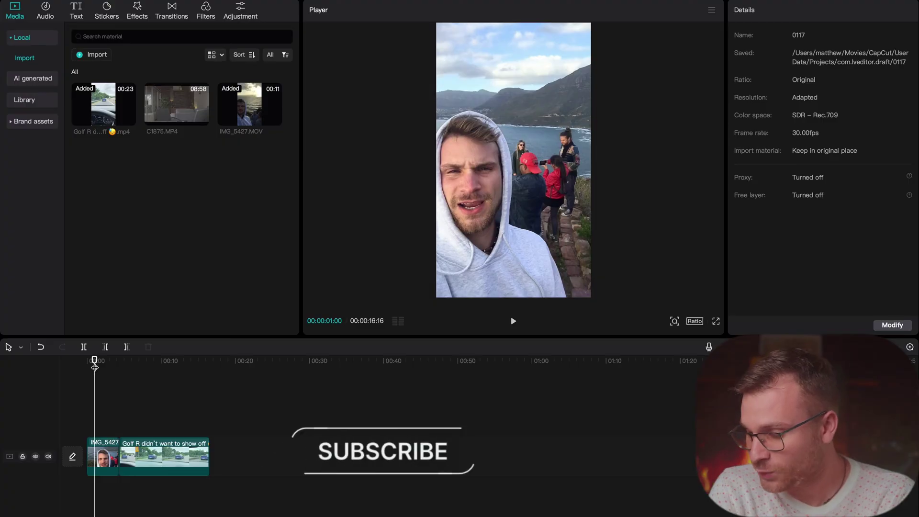
# Apply the Clone body effect Phantom Face to the selfie clip IMG_5427
pyautogui.click(102, 459)
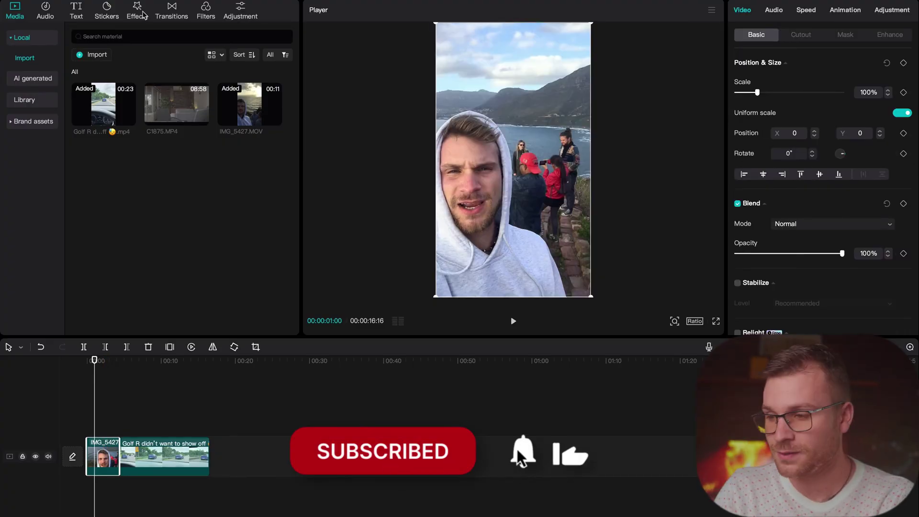
pyautogui.click(143, 13)
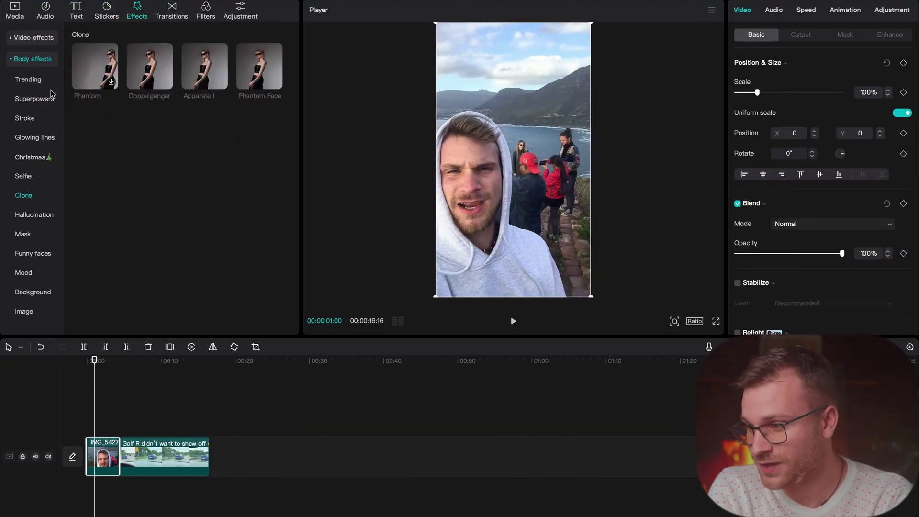
pyautogui.click(25, 39)
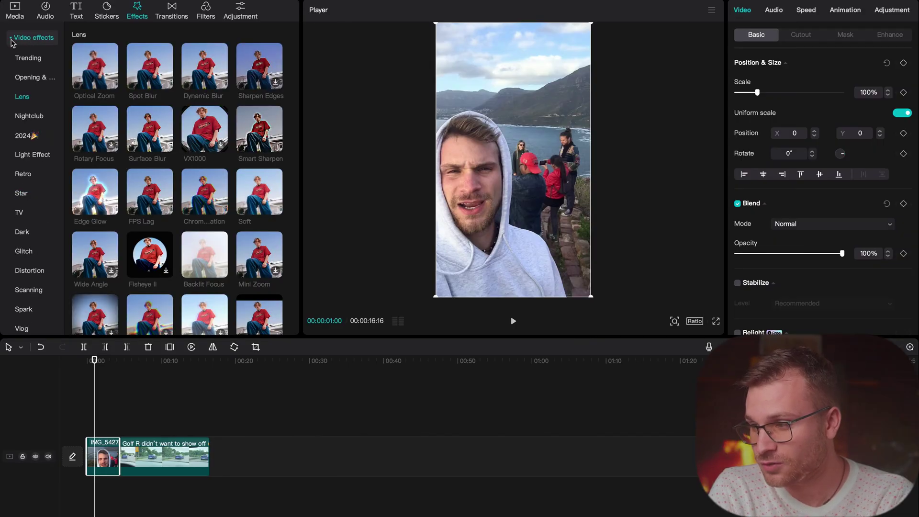
pyautogui.click(11, 41)
pyautogui.click(26, 59)
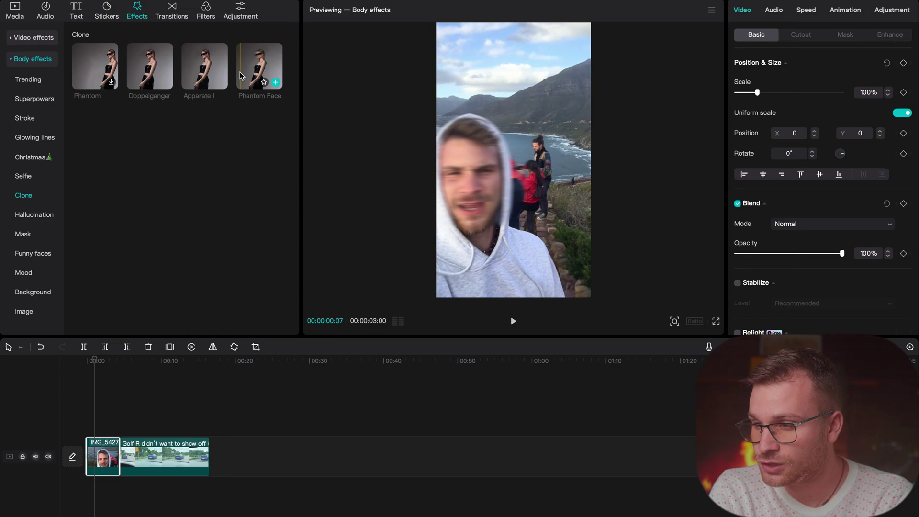
pyautogui.moveTo(259, 67)
pyautogui.mouseDown()
pyautogui.moveTo(249, 119)
pyautogui.moveTo(150, 378)
pyautogui.moveTo(106, 465)
pyautogui.mouseUp()
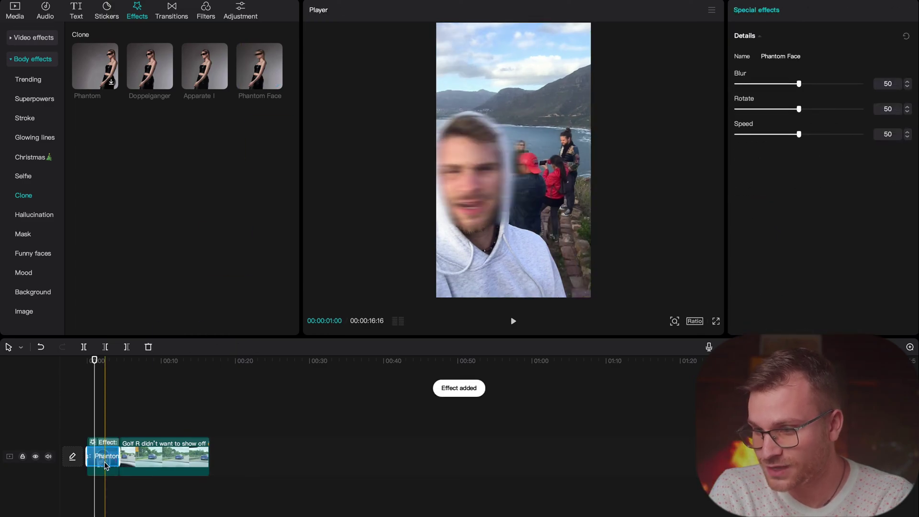
pyautogui.scroll(5, 104, 387)
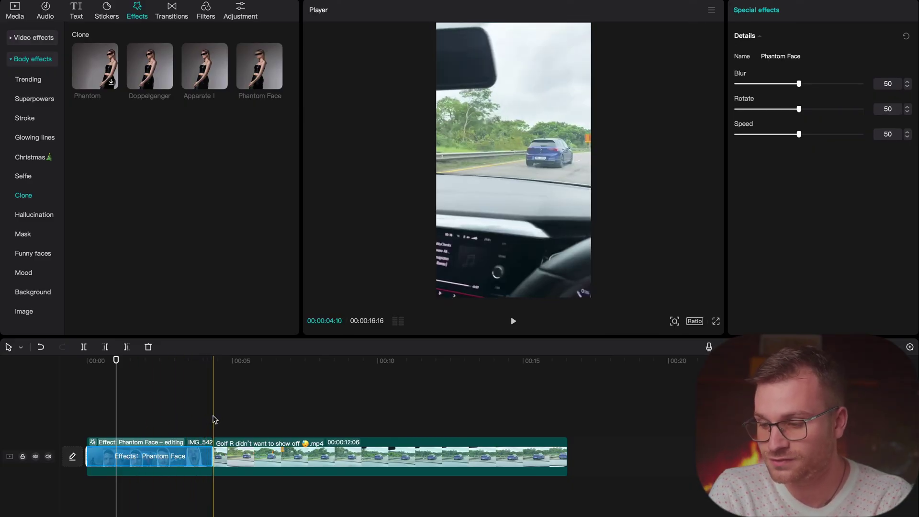
# Lift the Golf R car clip onto a separate track and reselect the selfie clip
pyautogui.click(213, 419)
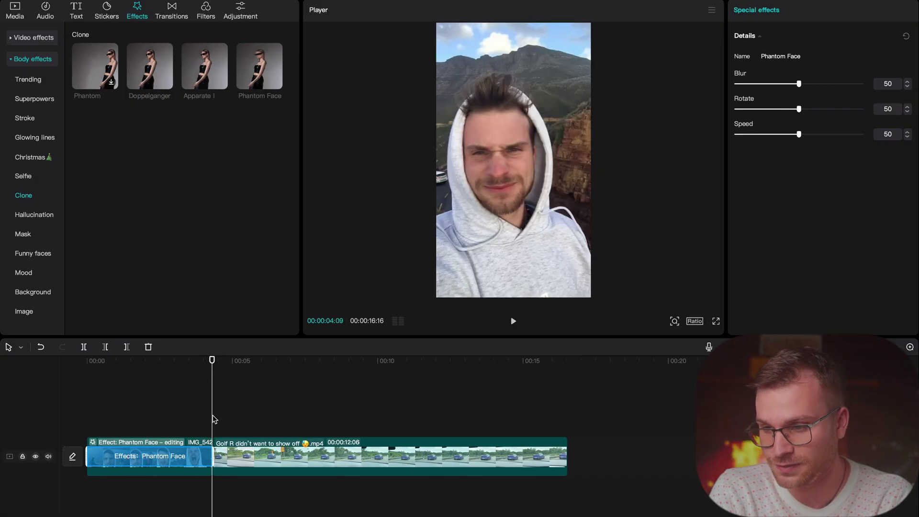
pyautogui.moveTo(247, 458); pyautogui.dragTo(226, 445)
pyautogui.click(150, 457)
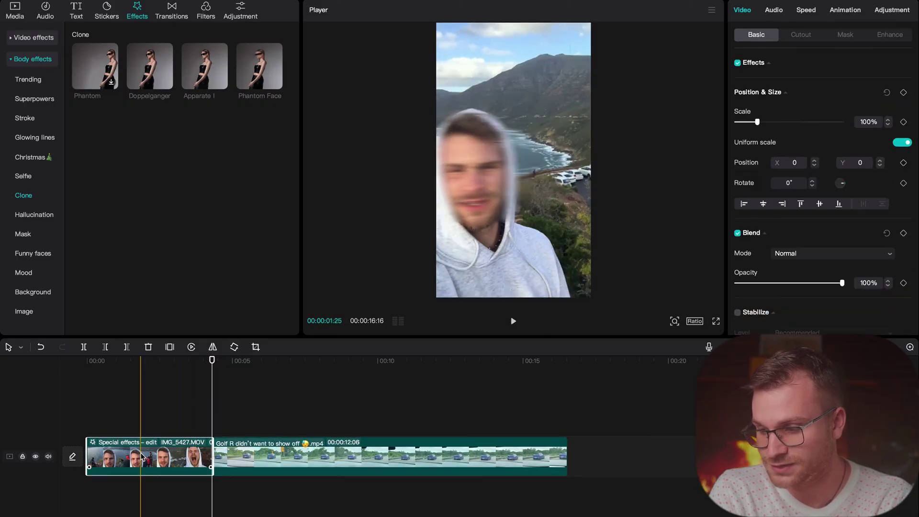
pyautogui.click(150, 457)
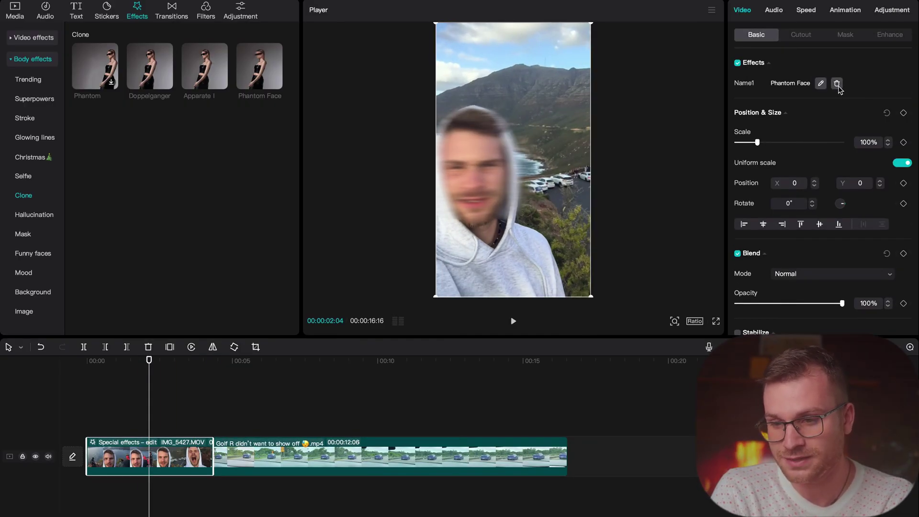
# Replace Phantom Face with the Mask body effect Face Mosaic on the selfie clip
pyautogui.click(837, 84)
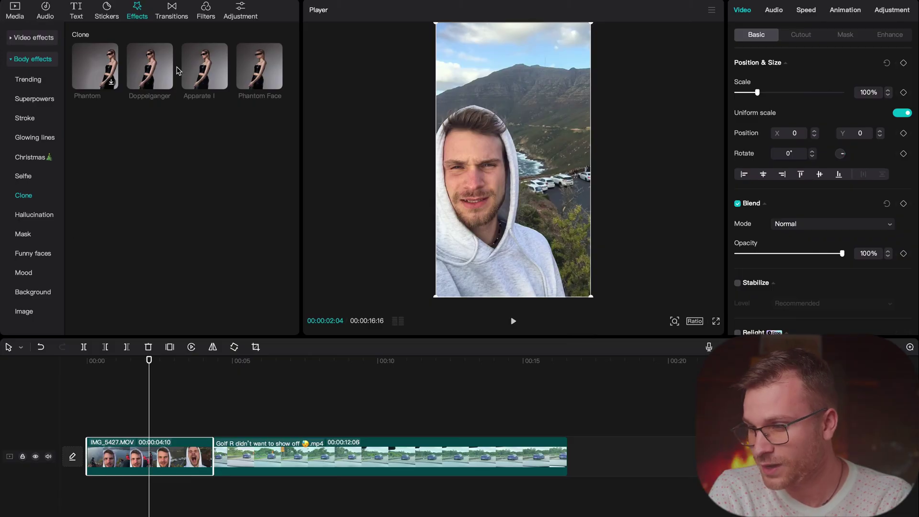
pyautogui.click(29, 235)
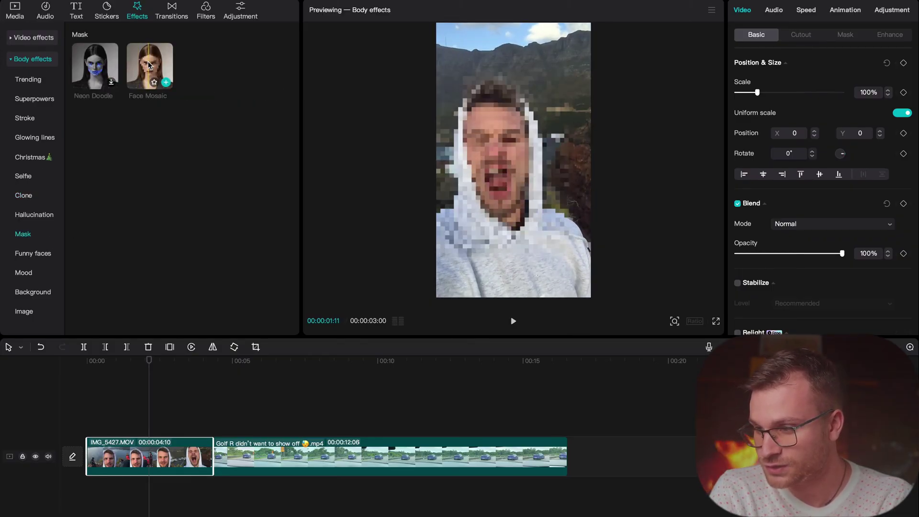
pyautogui.moveTo(149, 67); pyautogui.dragTo(144, 450)
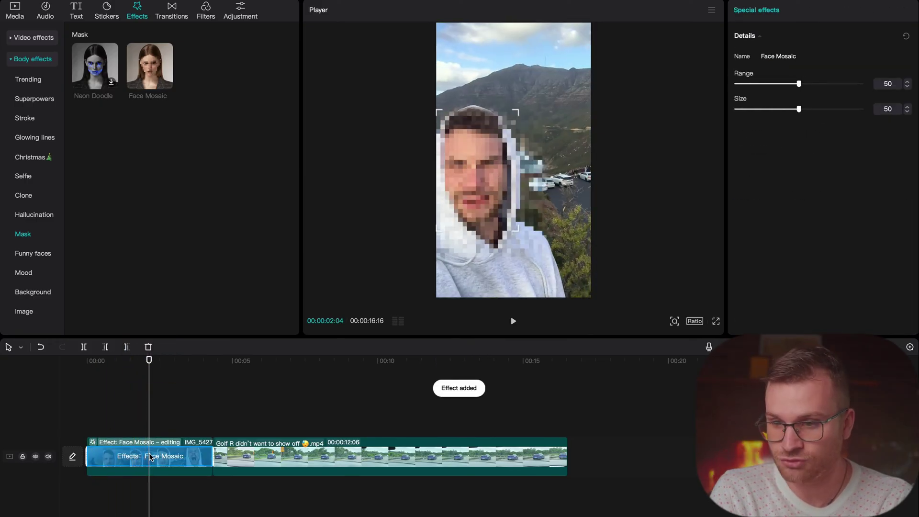
# Set the Face Mosaic Range to 0 and Size to 6, then scrub to check the face
pyautogui.moveTo(783, 85); pyautogui.dragTo(680, 82)
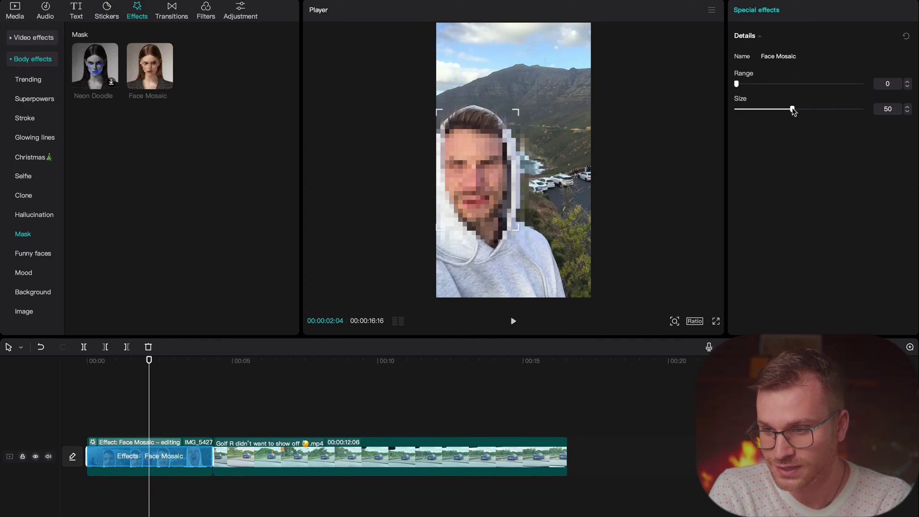
pyautogui.moveTo(793, 111); pyautogui.dragTo(745, 113)
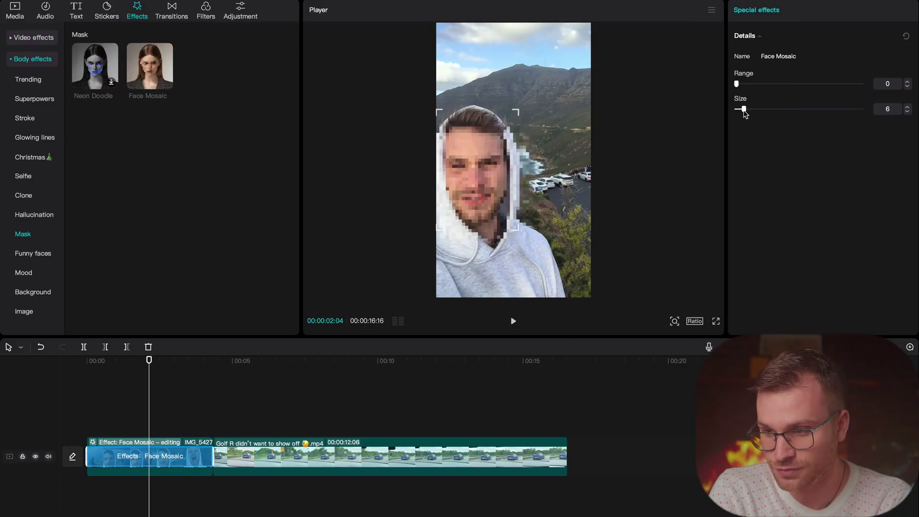
pyautogui.moveTo(149, 360); pyautogui.dragTo(207, 367)
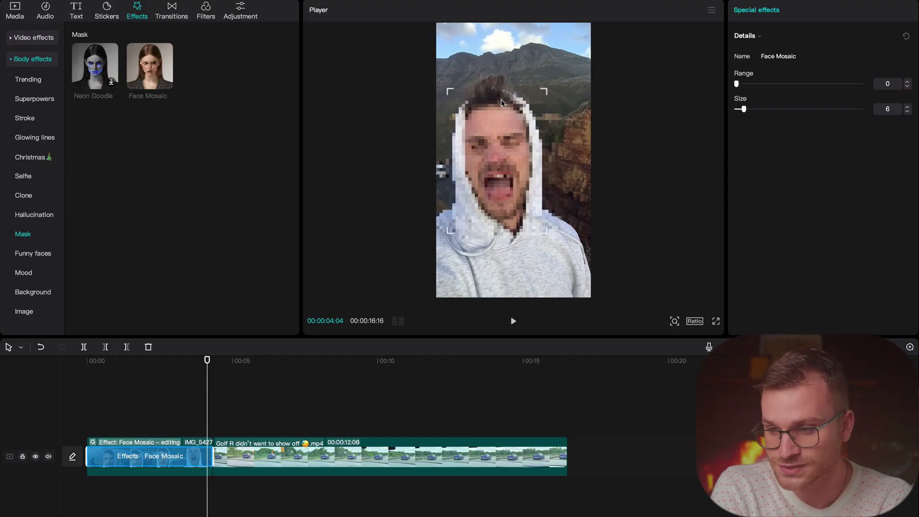
pyautogui.moveTo(207, 363); pyautogui.dragTo(171, 362)
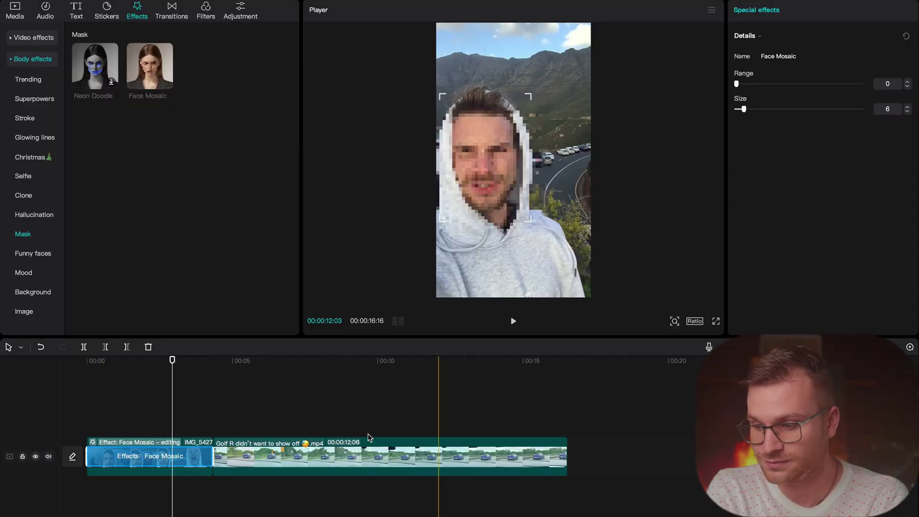
# Add a cat cover-up sticker over the selfie face at X −277, Y 146, scaled to 191%
pyautogui.click(161, 464)
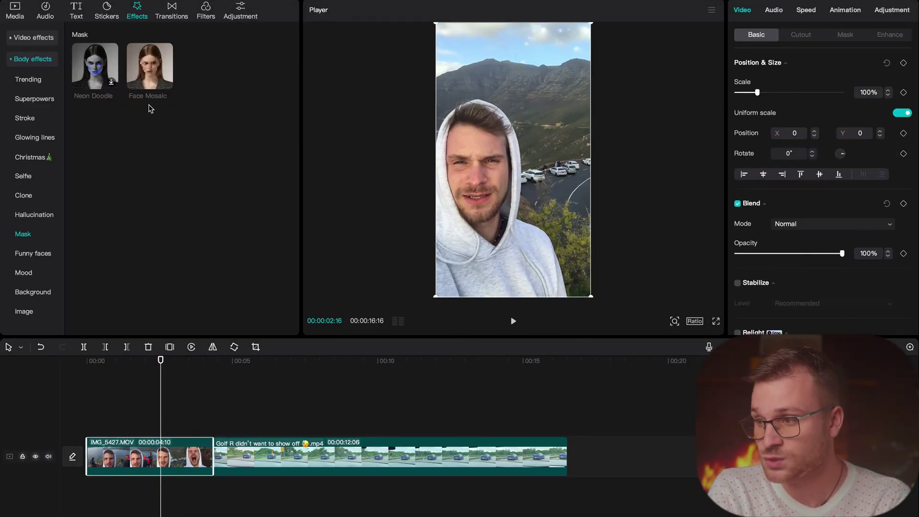
pyautogui.click(113, 11)
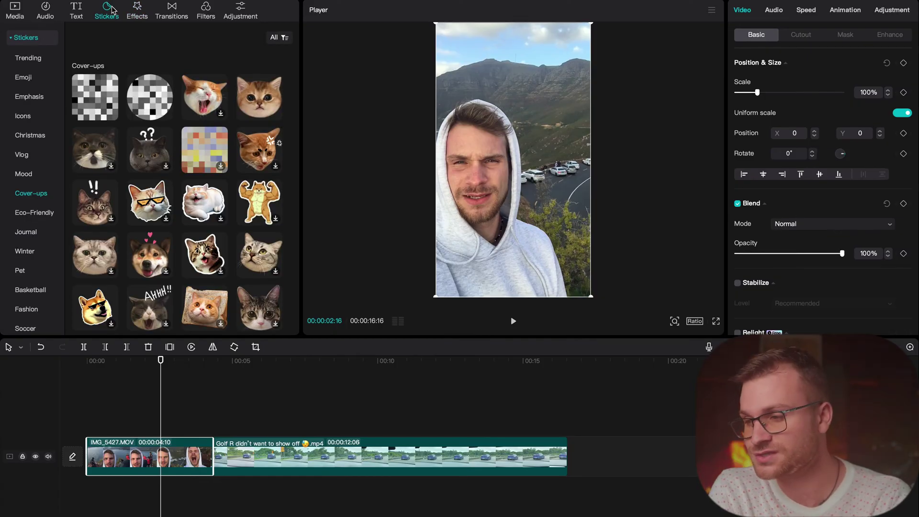
pyautogui.moveTo(265, 101); pyautogui.dragTo(214, 426)
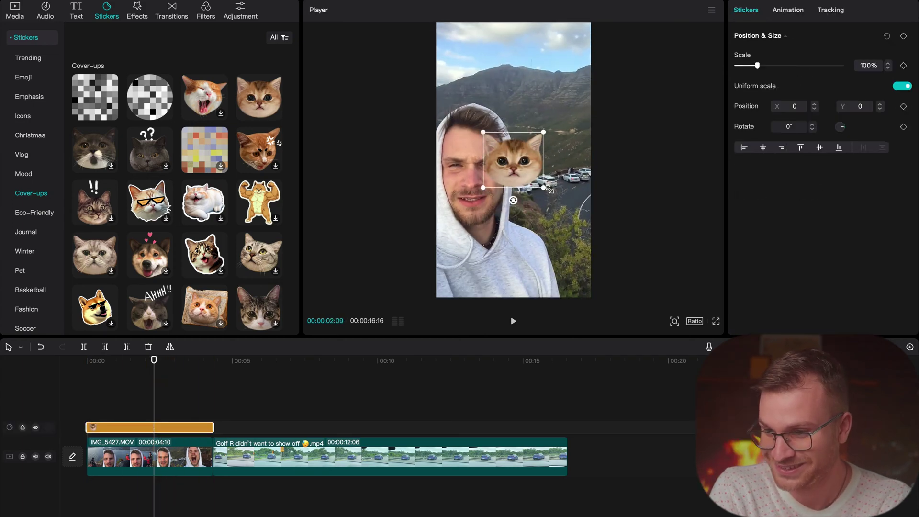
pyautogui.moveTo(549, 189); pyautogui.dragTo(567, 205)
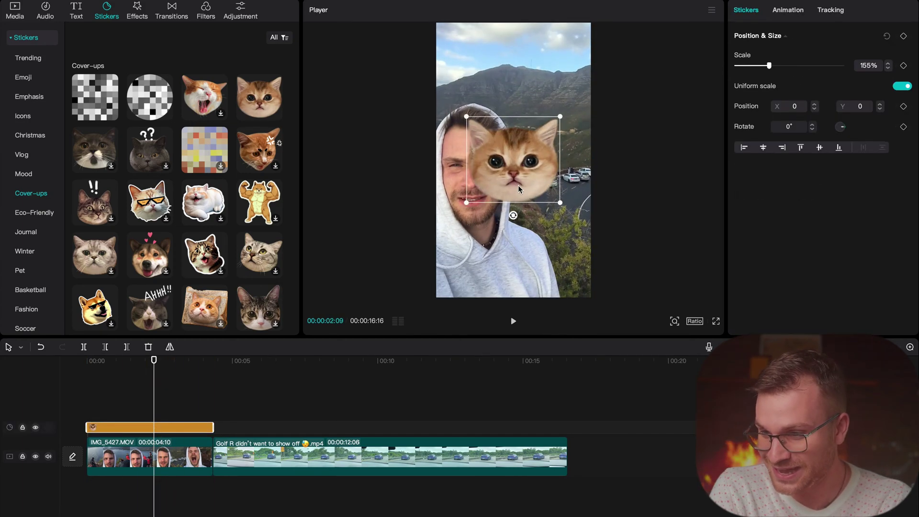
pyautogui.click(186, 362)
pyautogui.moveTo(503, 171); pyautogui.dragTo(489, 156)
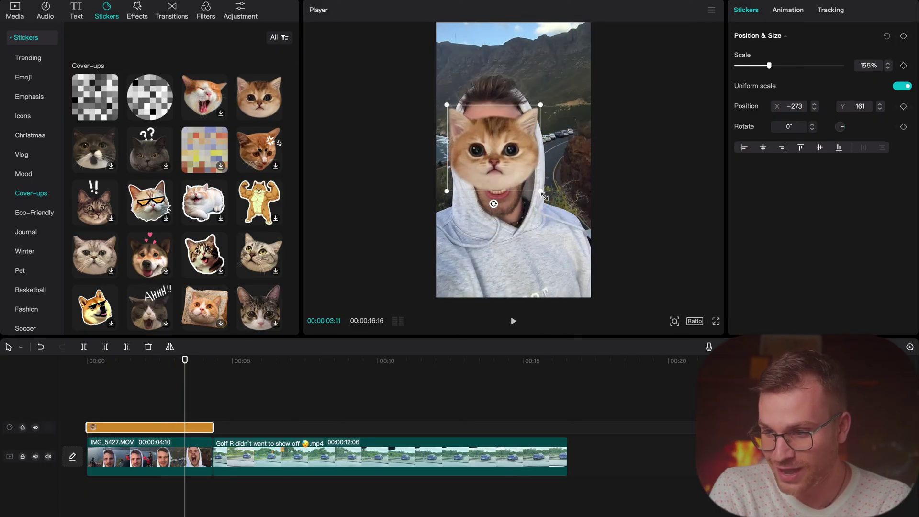
pyautogui.moveTo(544, 196); pyautogui.dragTo(554, 207)
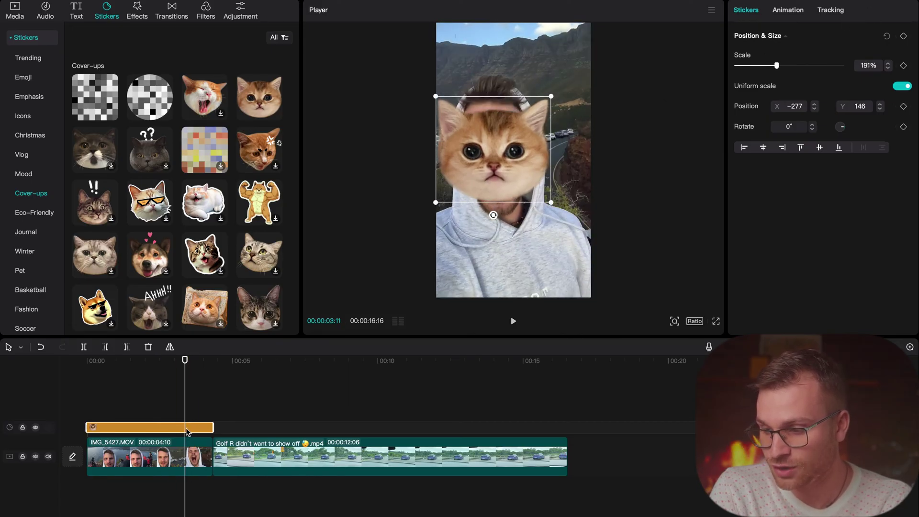
# Motion-track the cat sticker to the selfie face and check the tracking at 02:10
pyautogui.click(830, 10)
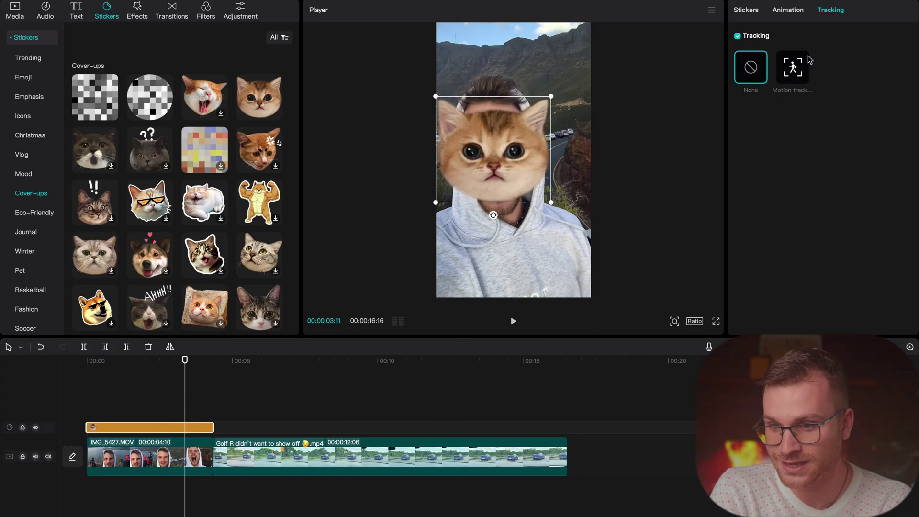
pyautogui.click(793, 70)
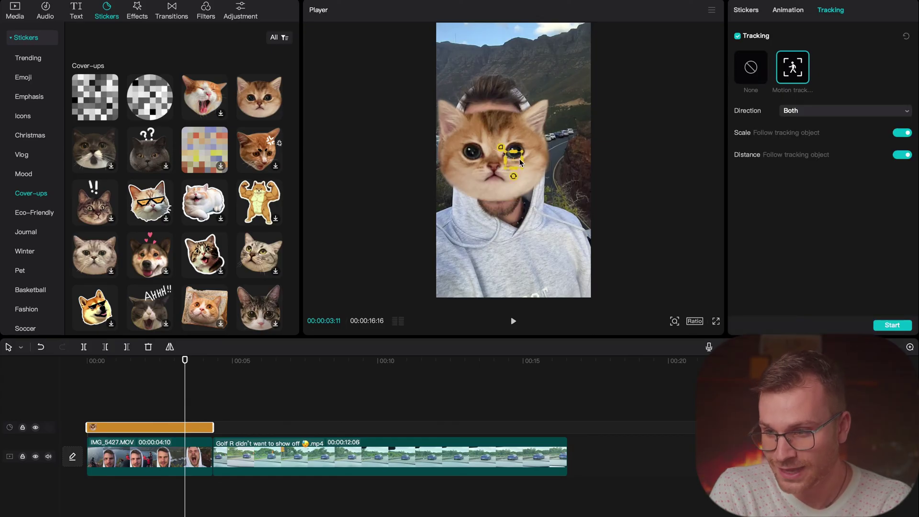
pyautogui.moveTo(510, 163); pyautogui.dragTo(490, 150)
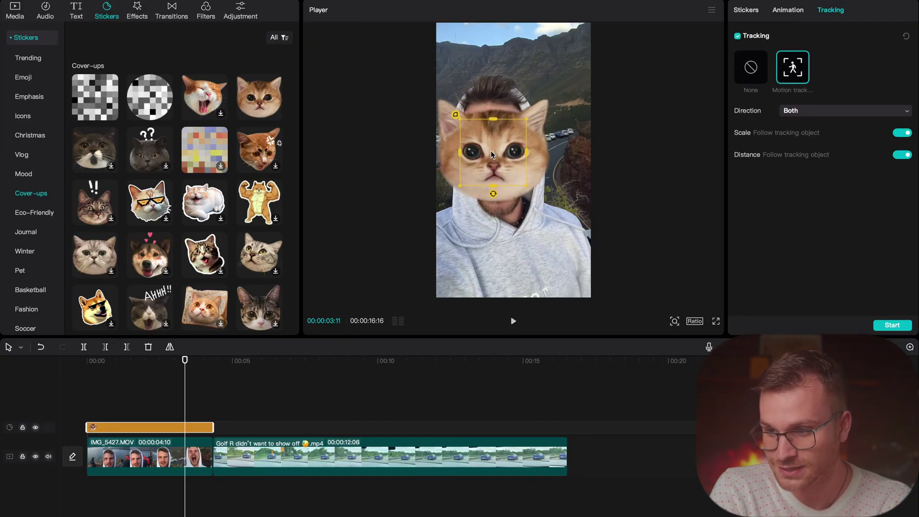
pyautogui.click(887, 327)
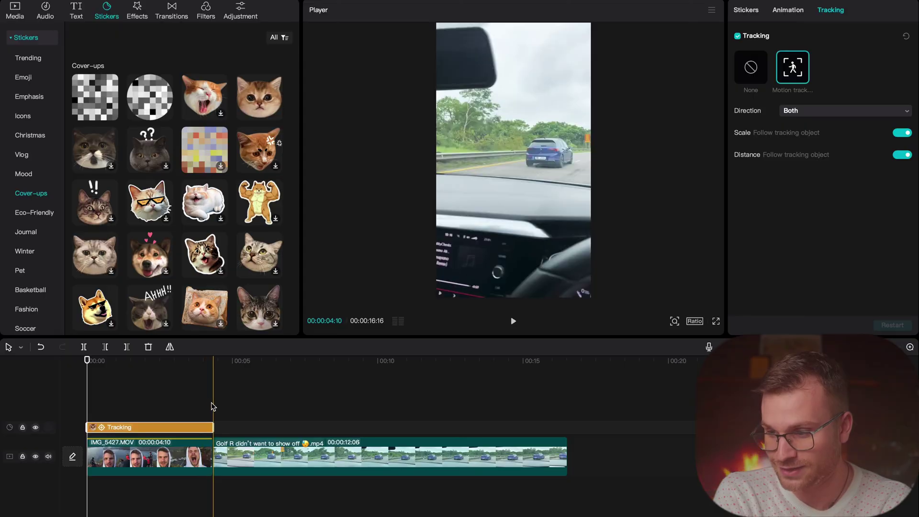
pyautogui.click(155, 428)
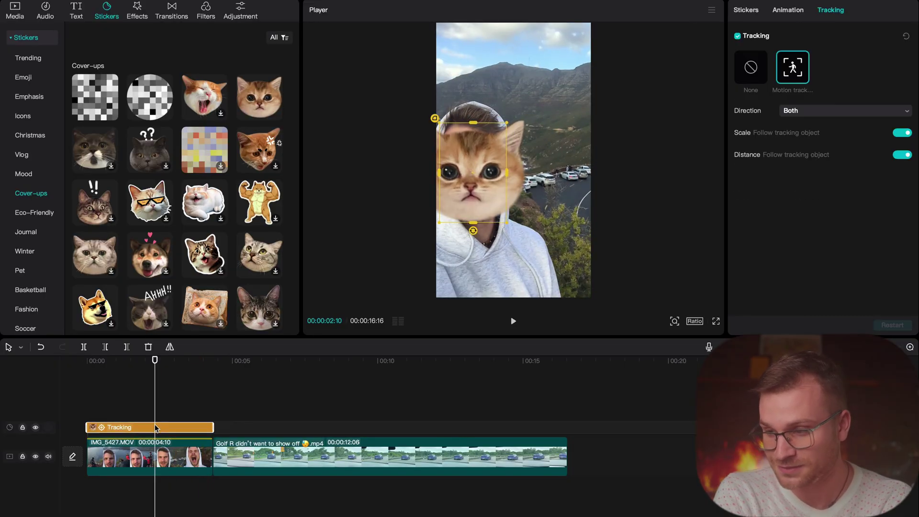
pyautogui.scroll(-10, 210, 277)
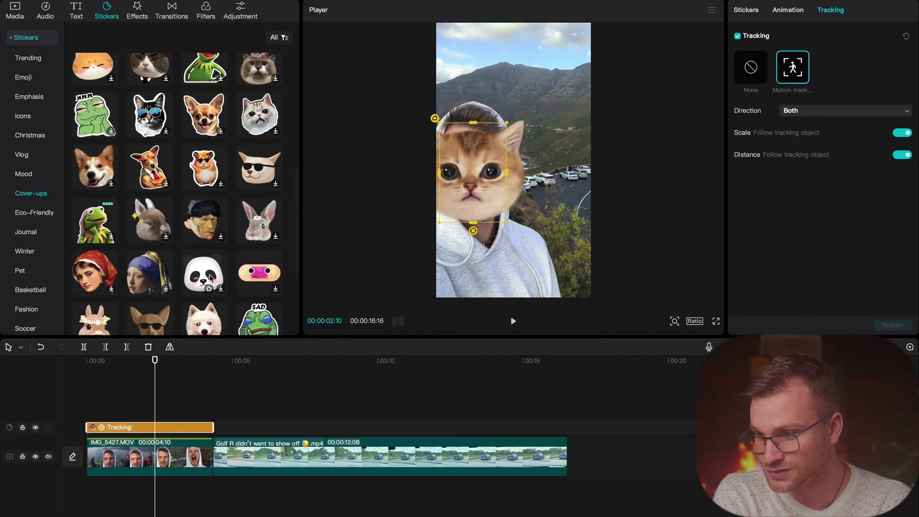
pyautogui.scroll(10, 210, 277)
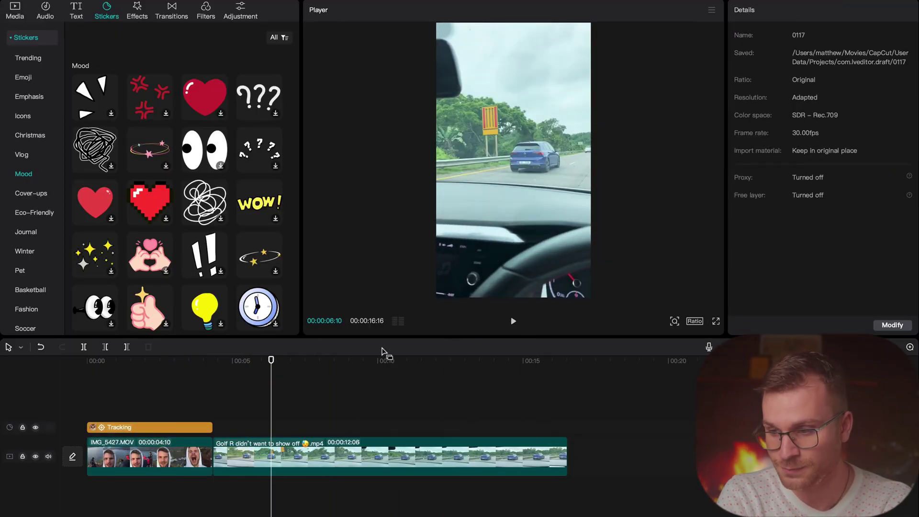
# Add a mosaic cover-up sticker above the car clip, stretched to the clip's end
pyautogui.click(362, 367)
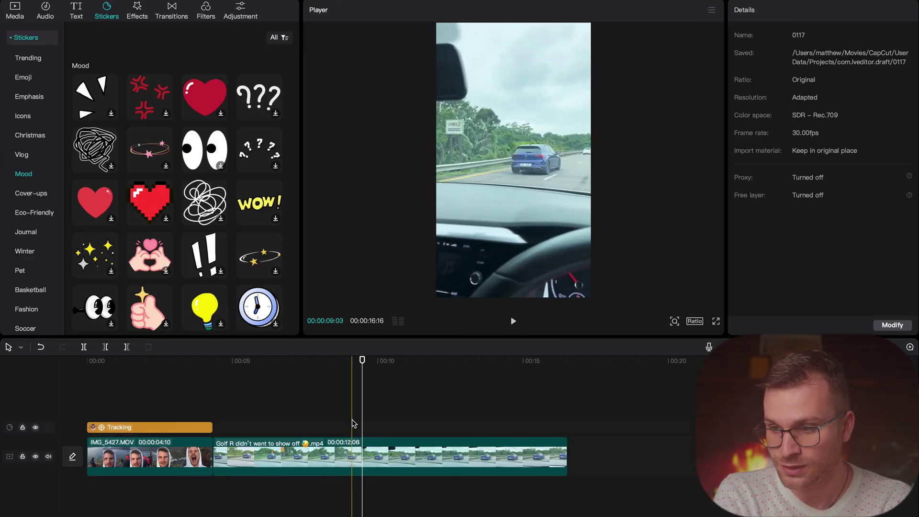
pyautogui.click(290, 362)
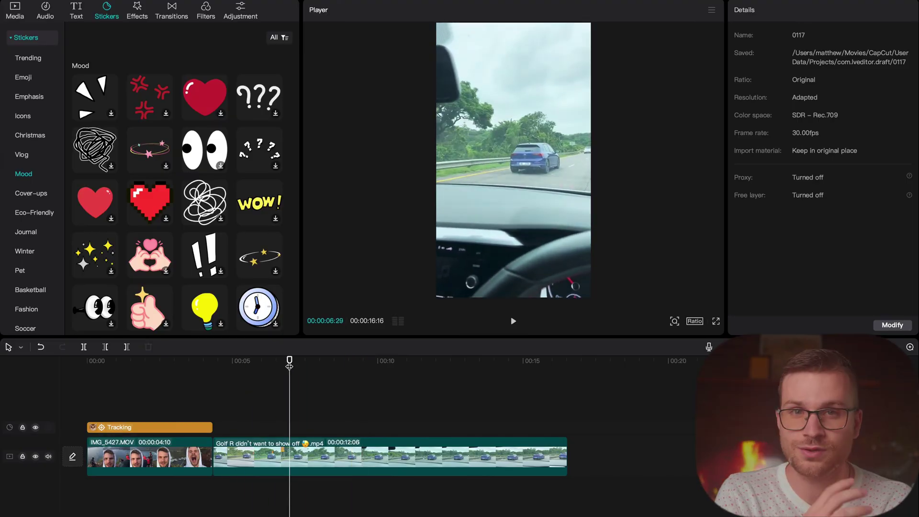
pyautogui.click(31, 194)
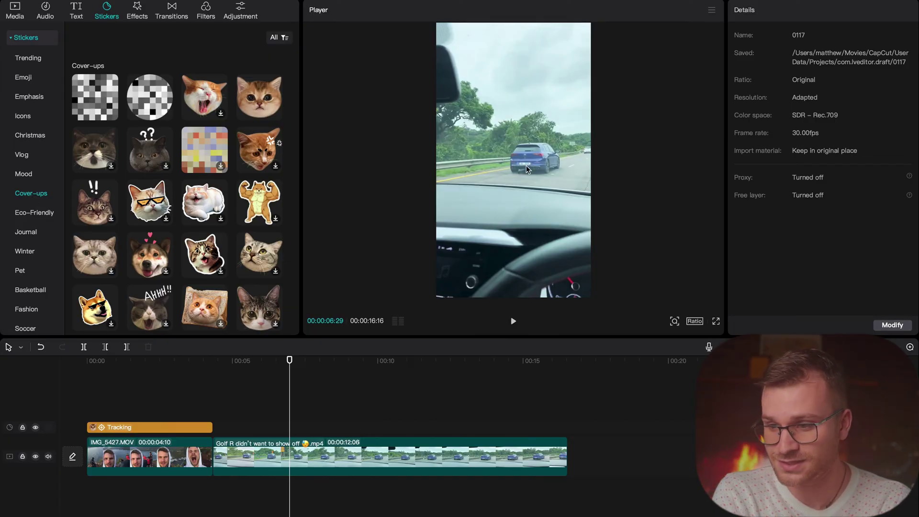
pyautogui.moveTo(84, 87); pyautogui.dragTo(223, 426)
pyautogui.moveTo(310, 427); pyautogui.dragTo(562, 428)
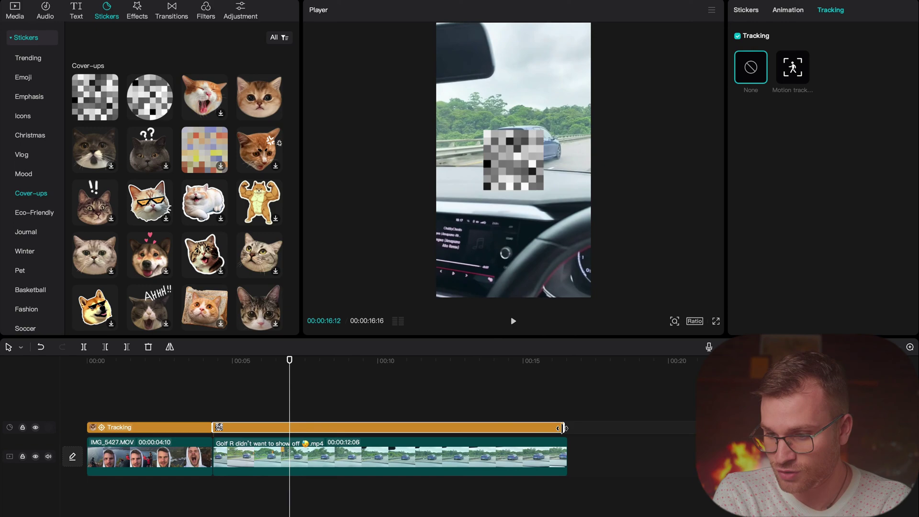
pyautogui.click(350, 428)
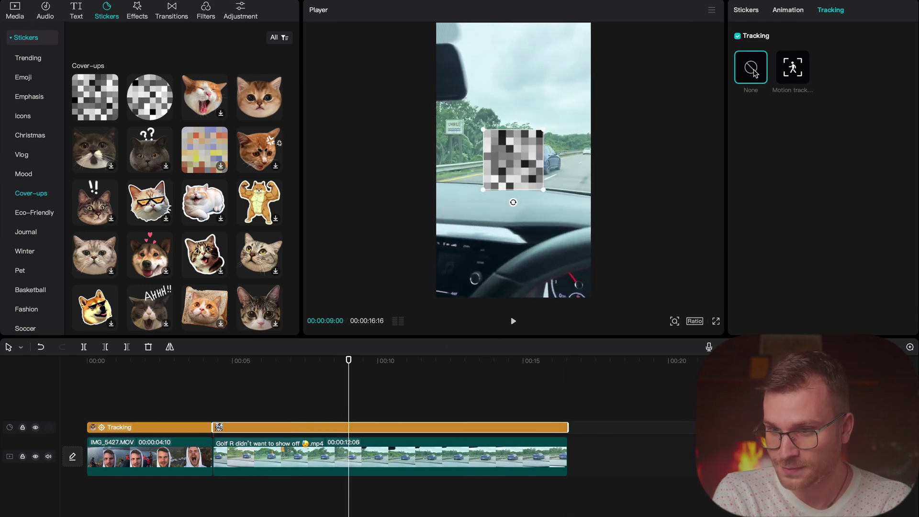
# Turn off Uniform scale and flatten the mosaic to 36% wide by 9% high
pyautogui.click(747, 12)
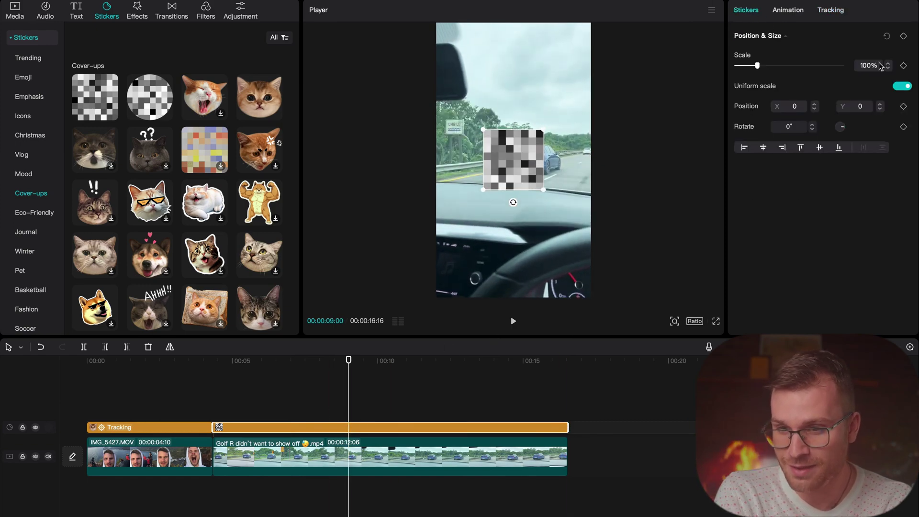
pyautogui.click(905, 86)
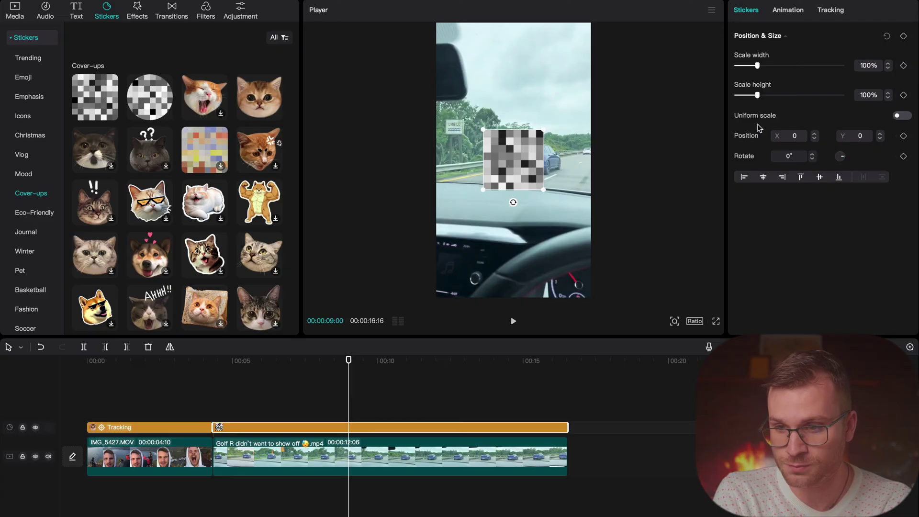
pyautogui.moveTo(757, 96)
pyautogui.mouseDown()
pyautogui.moveTo(766, 96)
pyautogui.moveTo(740, 95)
pyautogui.mouseUp()
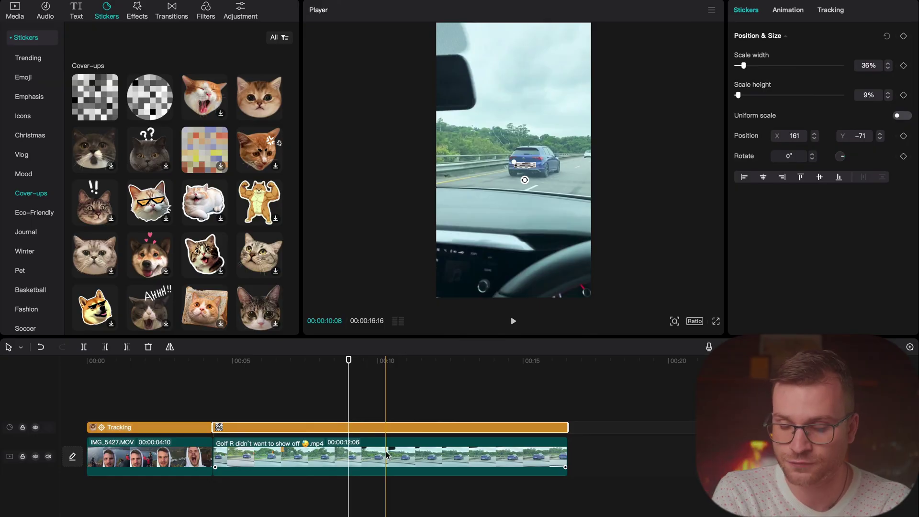
# Keyframe the mosaic position at 00:00:09:00 (X 161, Y −71) and magnify the preview on the car
pyautogui.click(832, 11)
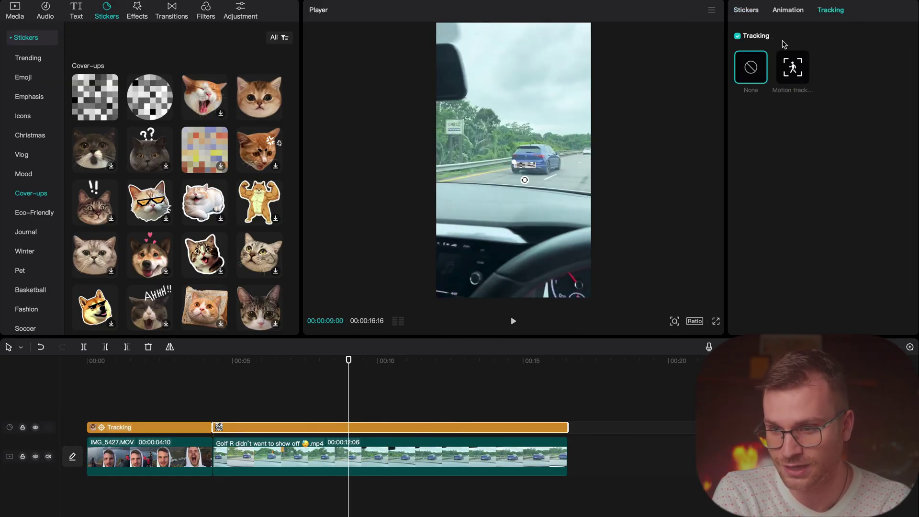
pyautogui.click(747, 11)
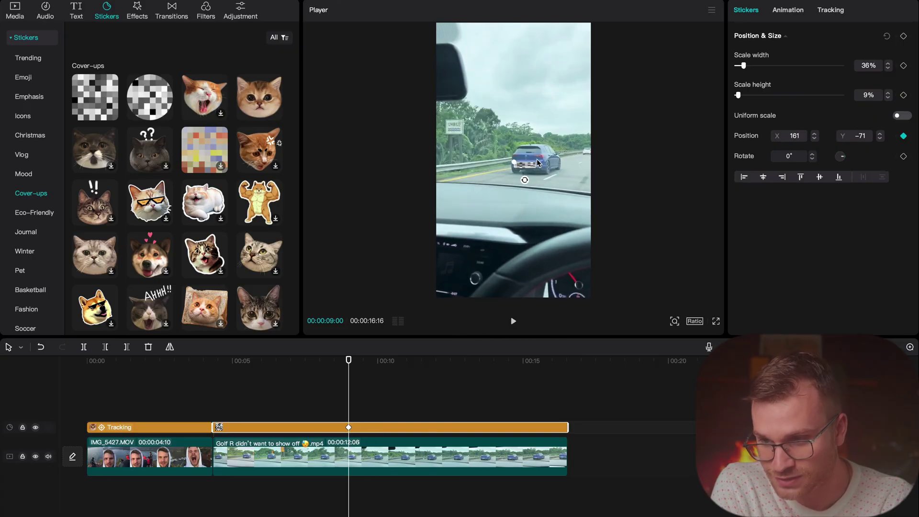
pyautogui.click(675, 322)
pyautogui.moveTo(657, 340); pyautogui.dragTo(675, 339)
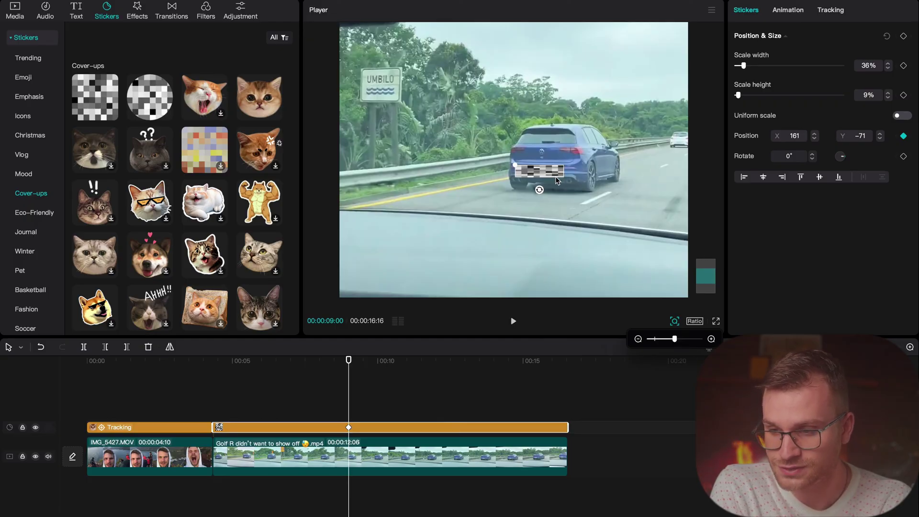
# Add a position keyframe near 10.7 seconds with the mosaic realigned on the plate
pyautogui.click(348, 362)
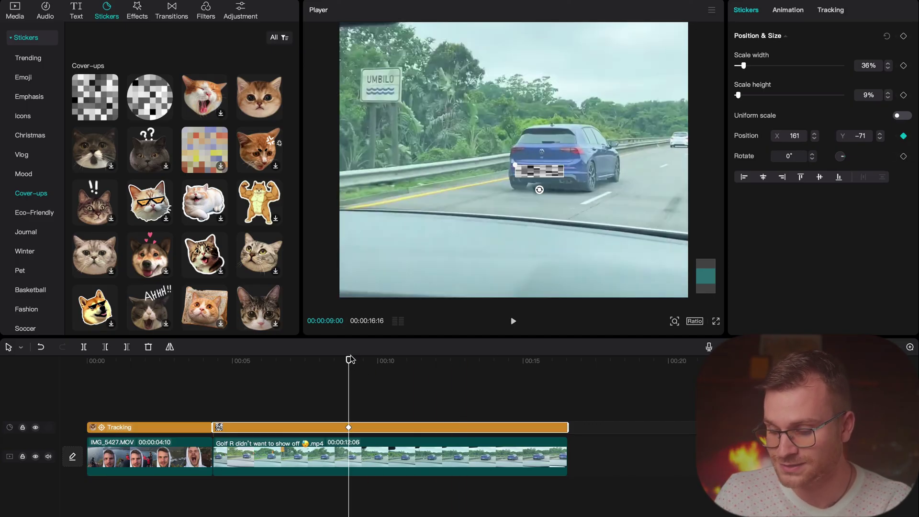
pyautogui.moveTo(351, 359); pyautogui.dragTo(353, 359)
pyautogui.press('Right')
pyautogui.press('Right')
pyautogui.press('Right')
pyautogui.press('Right')
pyautogui.press('Right')
pyautogui.press('Right')
pyautogui.press('Right')
pyautogui.press('Right')
pyautogui.press('Right')
pyautogui.press('Right')
pyautogui.press('Right')
pyautogui.press('Right')
pyautogui.press('Right')
pyautogui.press('Right')
pyautogui.press('Right')
pyautogui.press('Right')
pyautogui.press('Right')
pyautogui.press('Right')
pyautogui.press('Right')
pyautogui.press('Right')
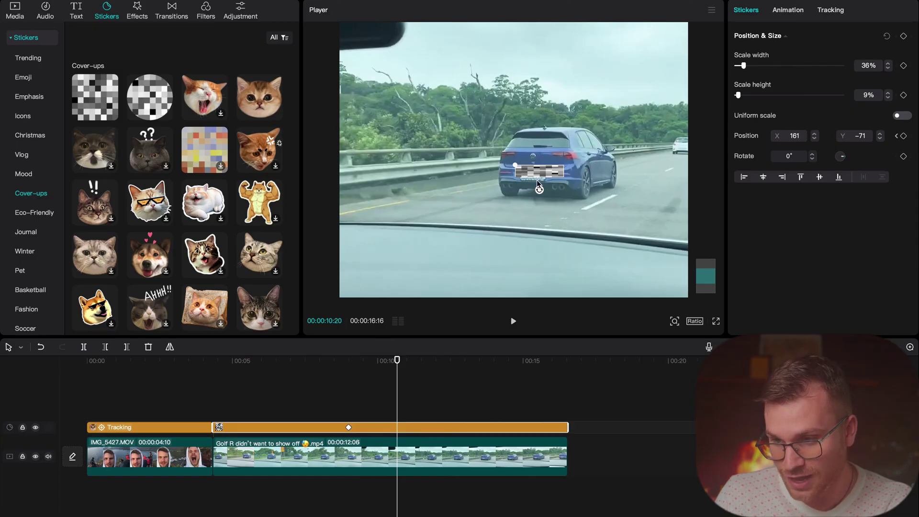
pyautogui.moveTo(533, 173); pyautogui.dragTo(530, 177)
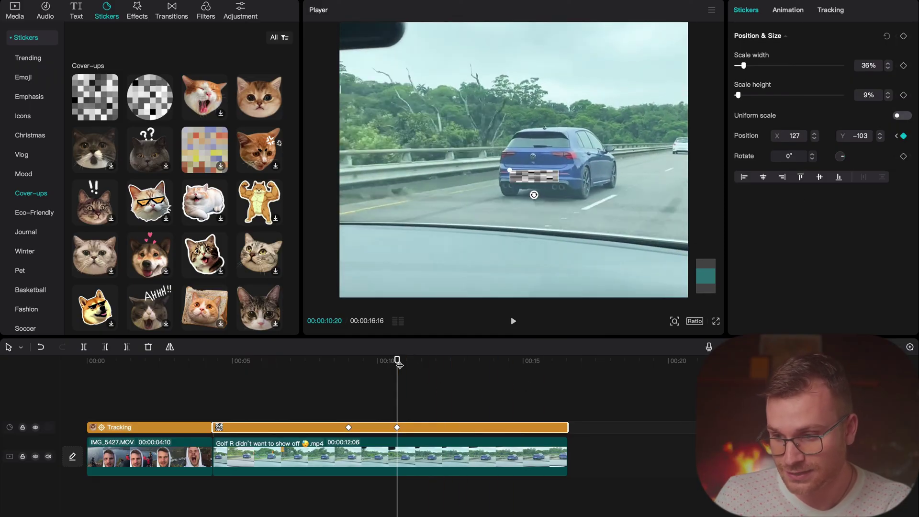
# Add position keyframes around 14.5 seconds and 00:00:16:00, ending at X −86, Y 24
pyautogui.moveTo(398, 365); pyautogui.dragTo(483, 361)
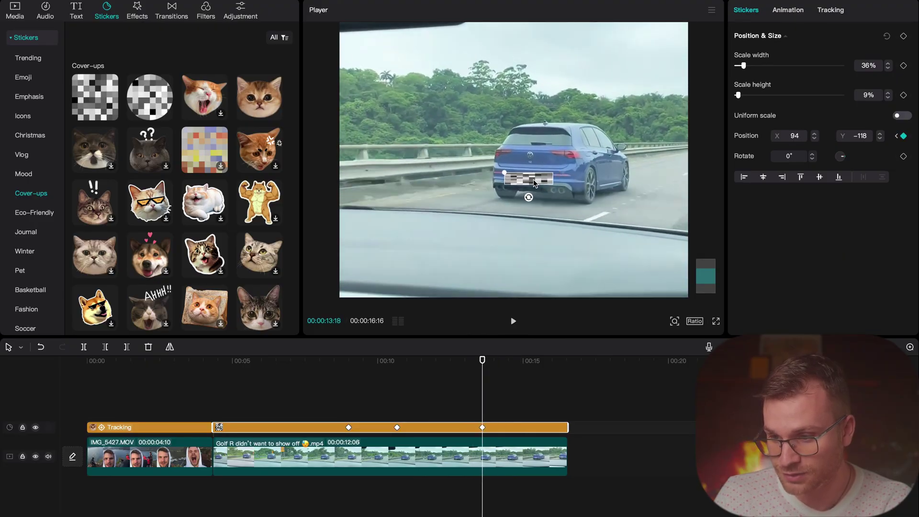
pyautogui.moveTo(483, 362); pyautogui.dragTo(534, 366)
pyautogui.moveTo(527, 185); pyautogui.dragTo(506, 170)
pyautogui.moveTo(535, 362); pyautogui.dragTo(567, 362)
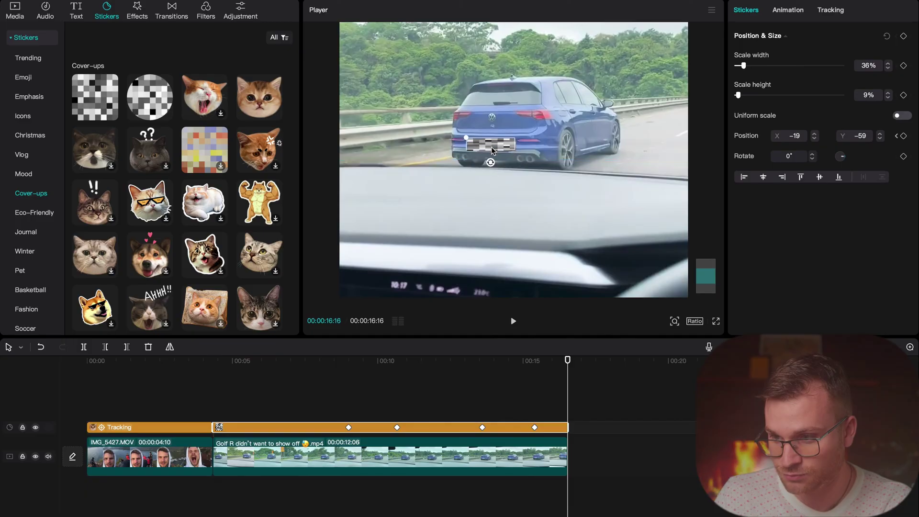
pyautogui.click(491, 147)
# Realign the mosaic on the plate at 16:00 and 14:25 to add keyframes
pyautogui.moveTo(569, 360); pyautogui.dragTo(552, 361)
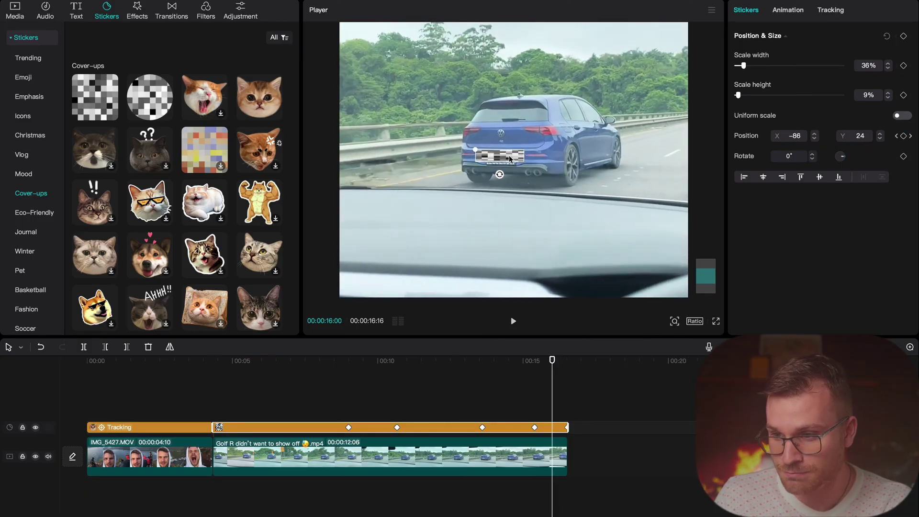
pyautogui.moveTo(510, 155); pyautogui.dragTo(510, 159)
pyautogui.moveTo(550, 363); pyautogui.dragTo(518, 361)
pyautogui.moveTo(523, 178); pyautogui.dragTo(523, 180)
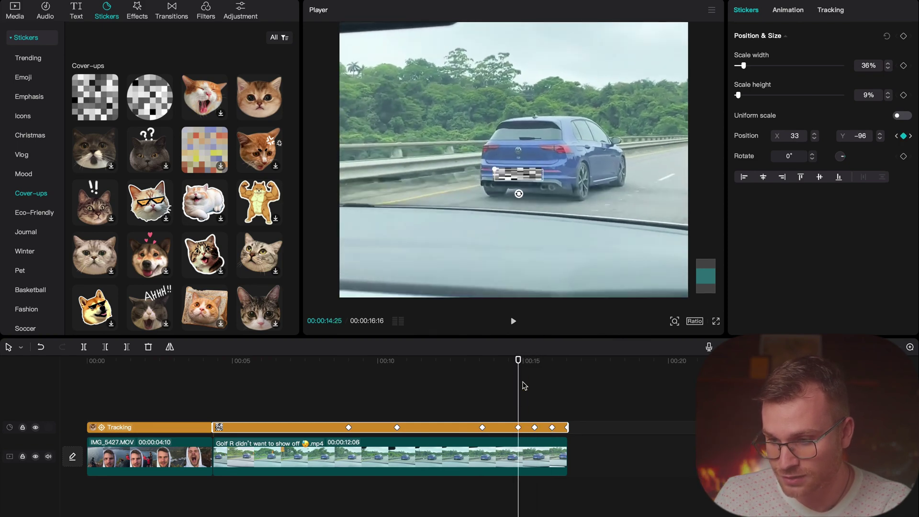
# Add position keyframes at 05:12 and 04:10, ending at X 407, Y 33
pyautogui.moveTo(518, 361); pyautogui.dragTo(276, 364)
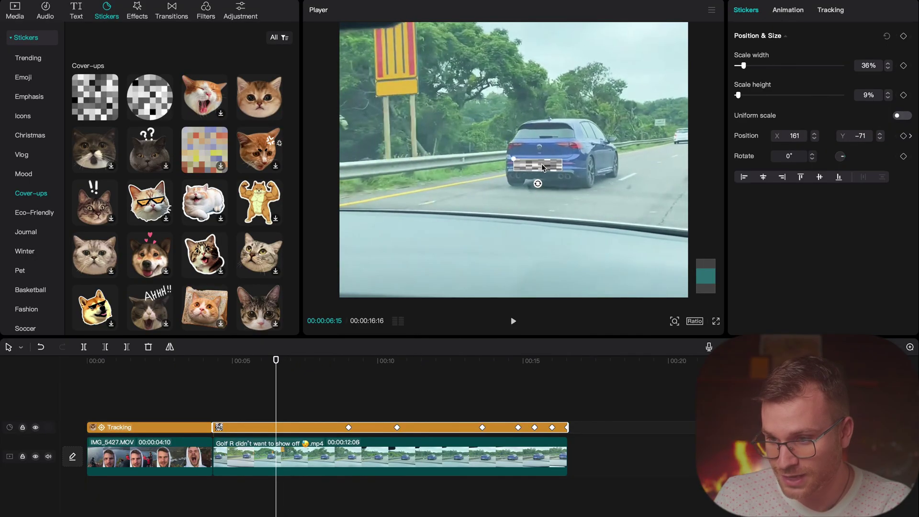
pyautogui.moveTo(282, 353); pyautogui.dragTo(244, 363)
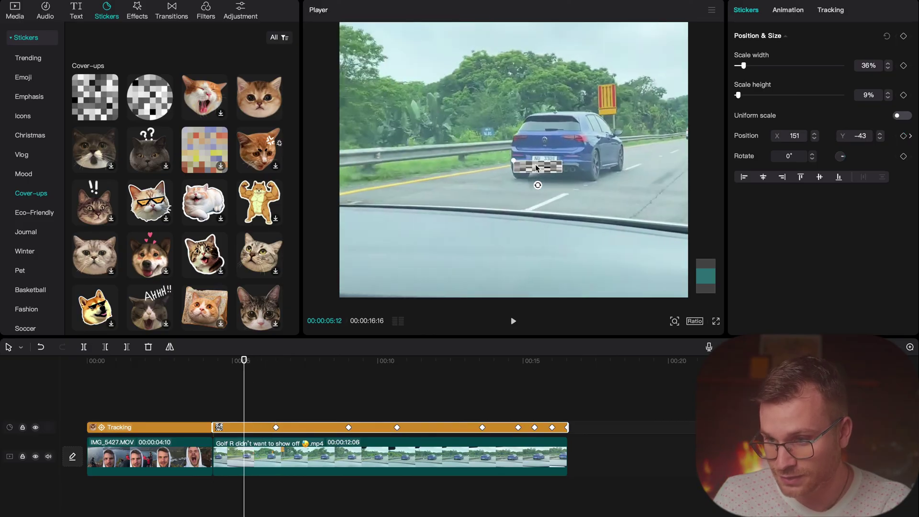
pyautogui.moveTo(537, 168); pyautogui.dragTo(540, 165)
pyautogui.moveTo(279, 364); pyautogui.dragTo(223, 364)
pyautogui.moveTo(540, 161); pyautogui.dragTo(586, 159)
pyautogui.press('Up')
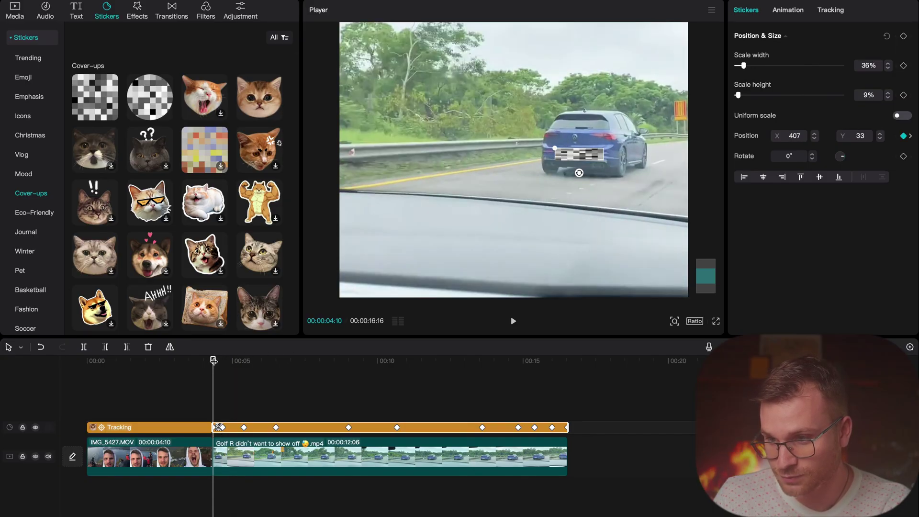
# Add Scale width and height keyframes at the clip start with width 25%, then review toward the end
pyautogui.moveTo(214, 360)
pyautogui.mouseDown()
pyautogui.moveTo(568, 354)
pyautogui.moveTo(375, 359)
pyautogui.moveTo(221, 376)
pyautogui.mouseUp()
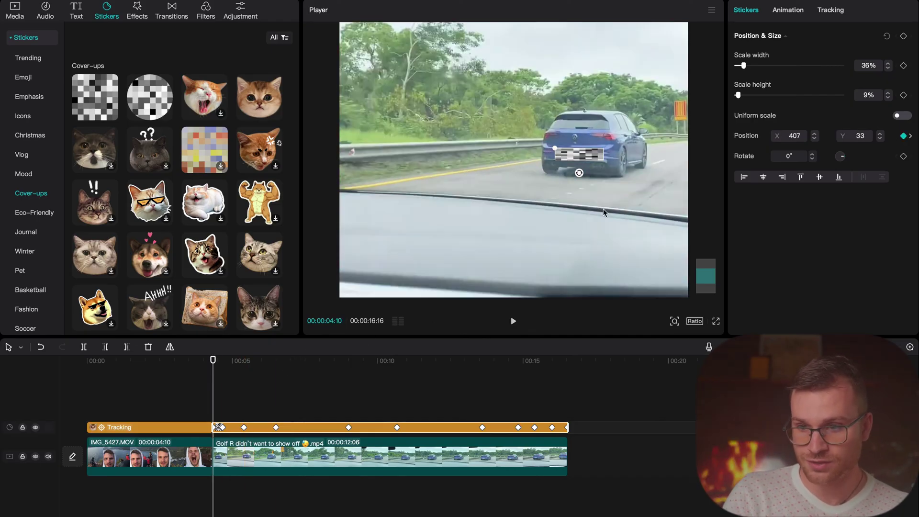
pyautogui.click(903, 95)
pyautogui.click(904, 66)
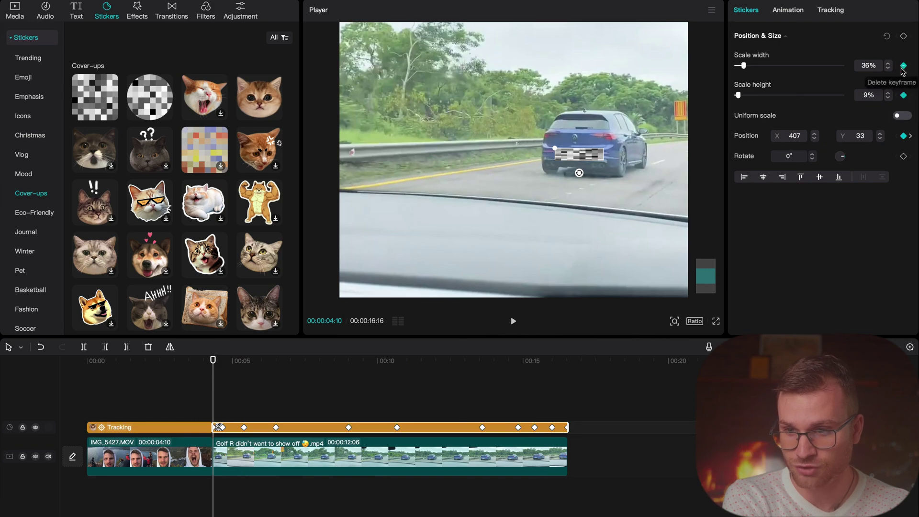
pyautogui.moveTo(745, 69); pyautogui.dragTo(741, 66)
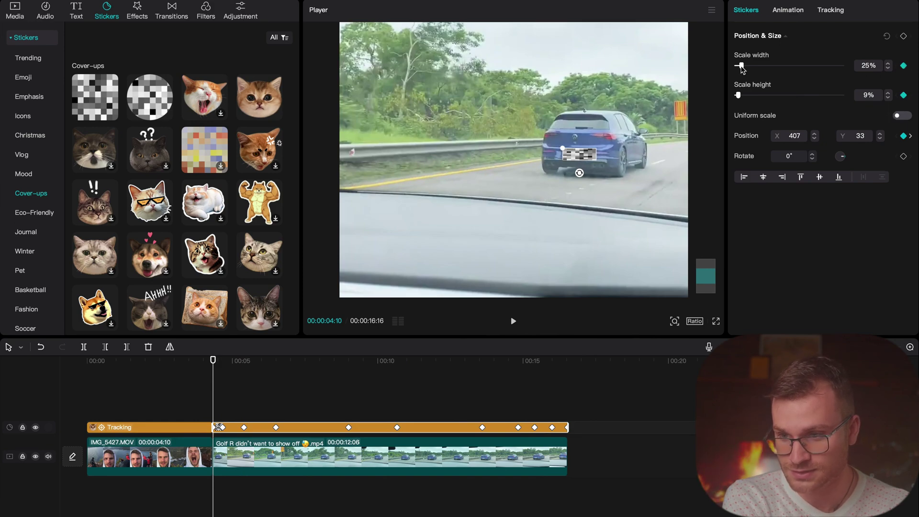
pyautogui.click(568, 366)
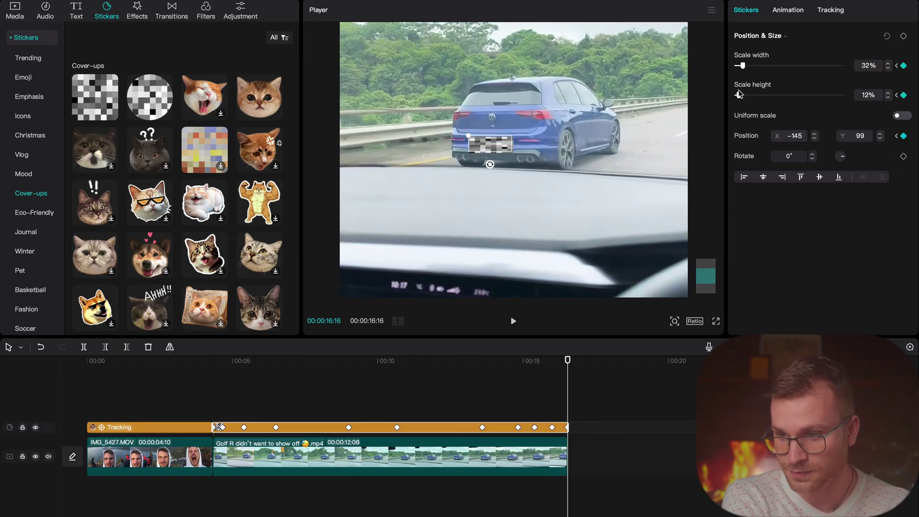
pyautogui.moveTo(281, 387); pyautogui.dragTo(379, 387)
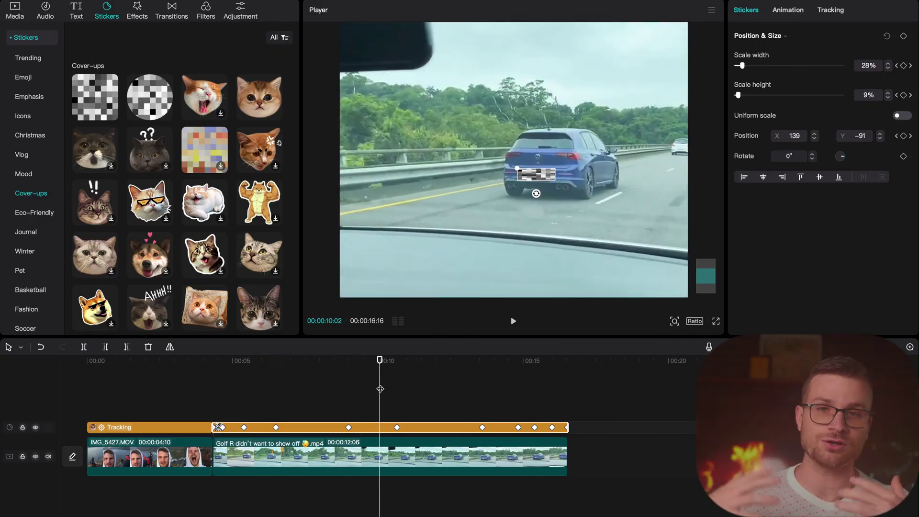